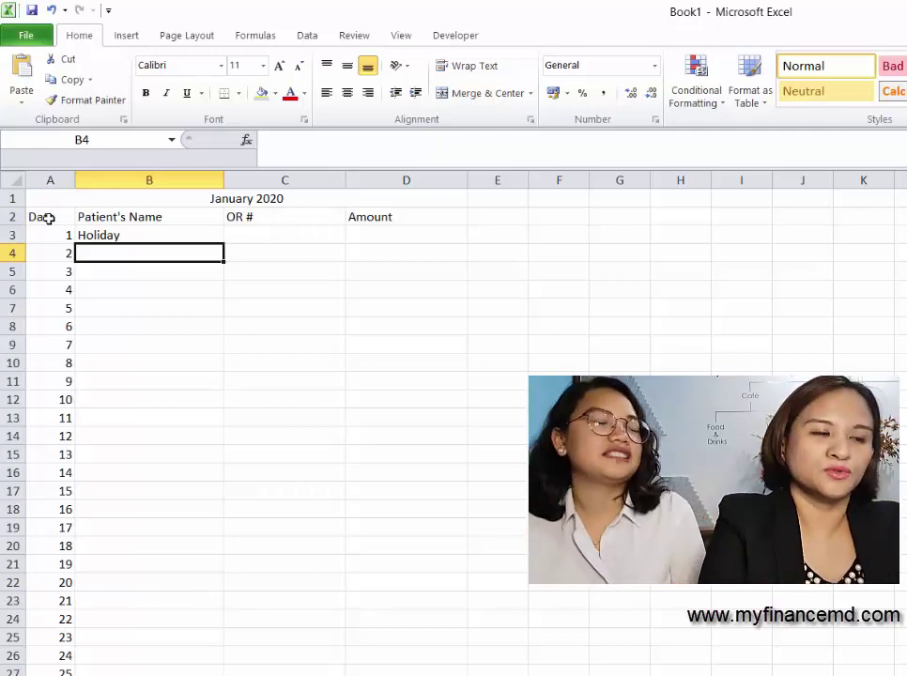
- Enter the patient's full name for day 2 in cell B4
text(Juan)
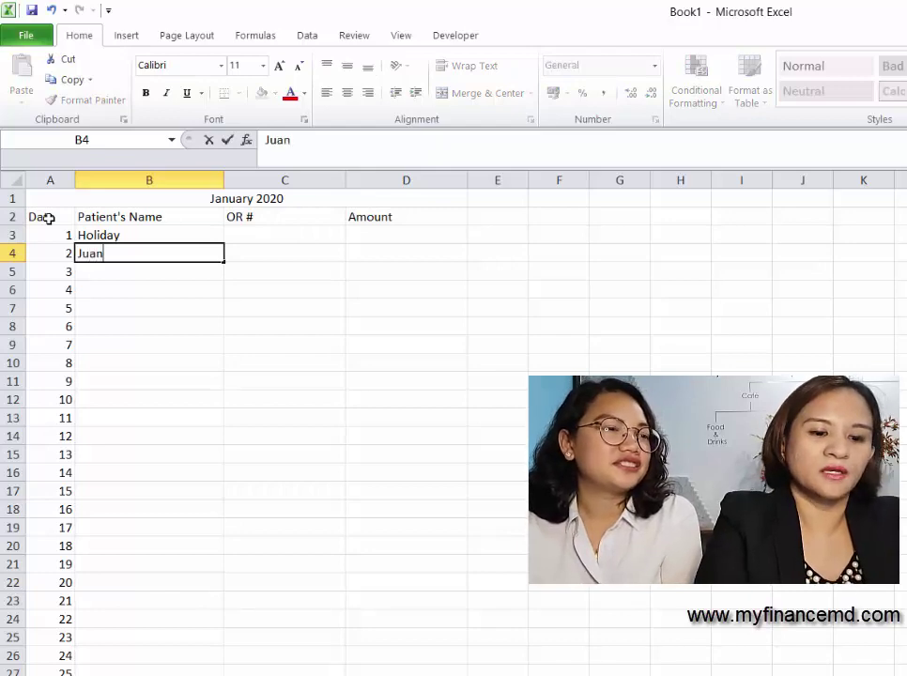
text( De)
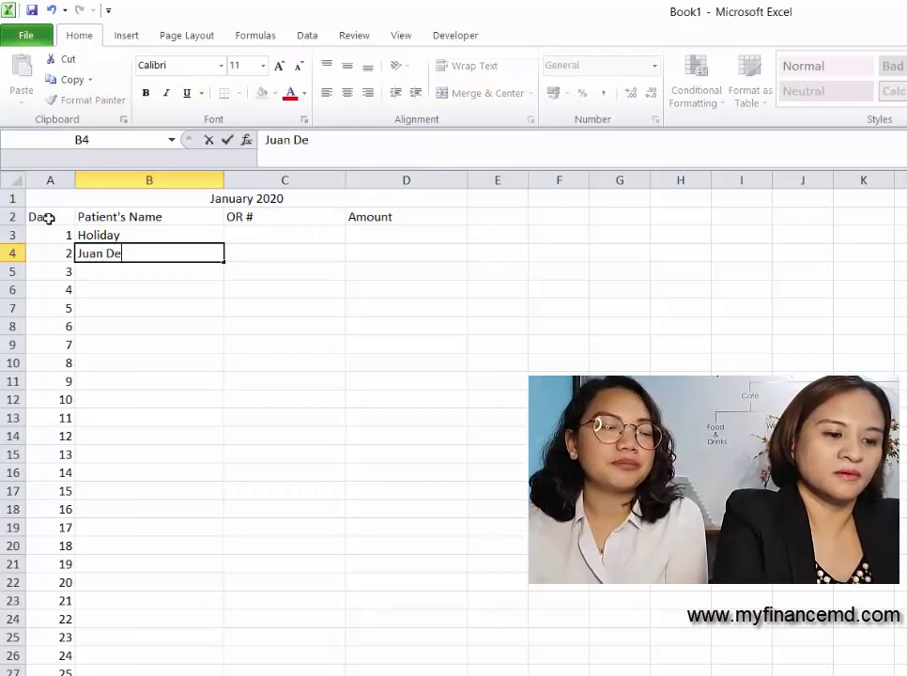
text(la C)
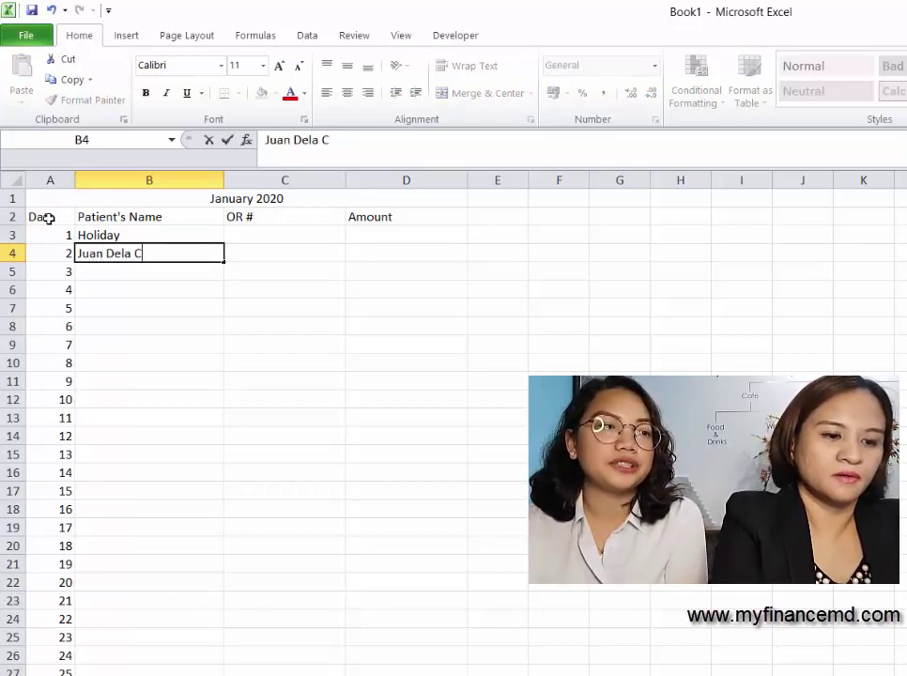
text(ruz)
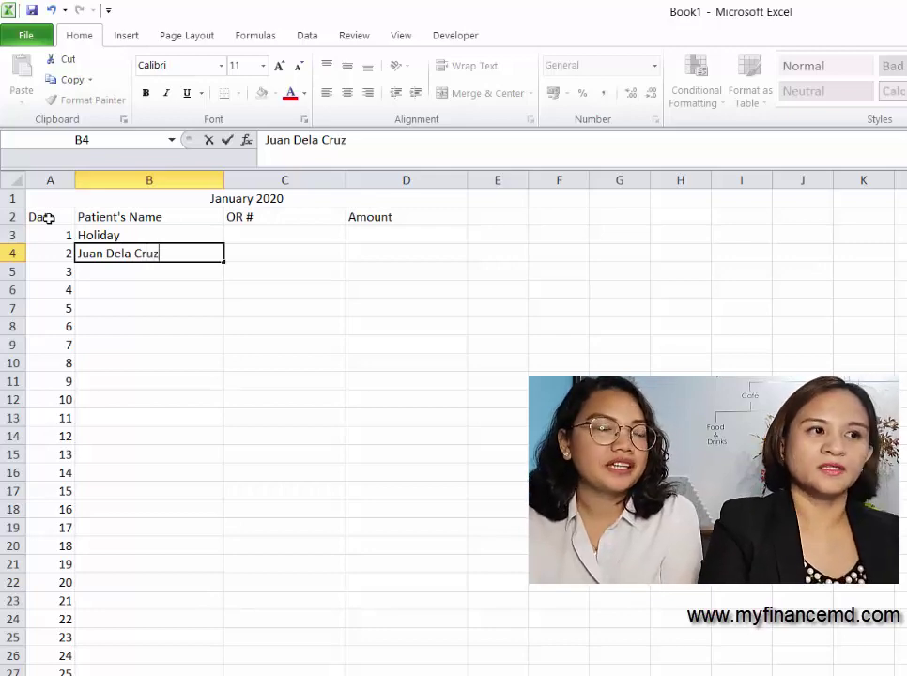
key(Tab)
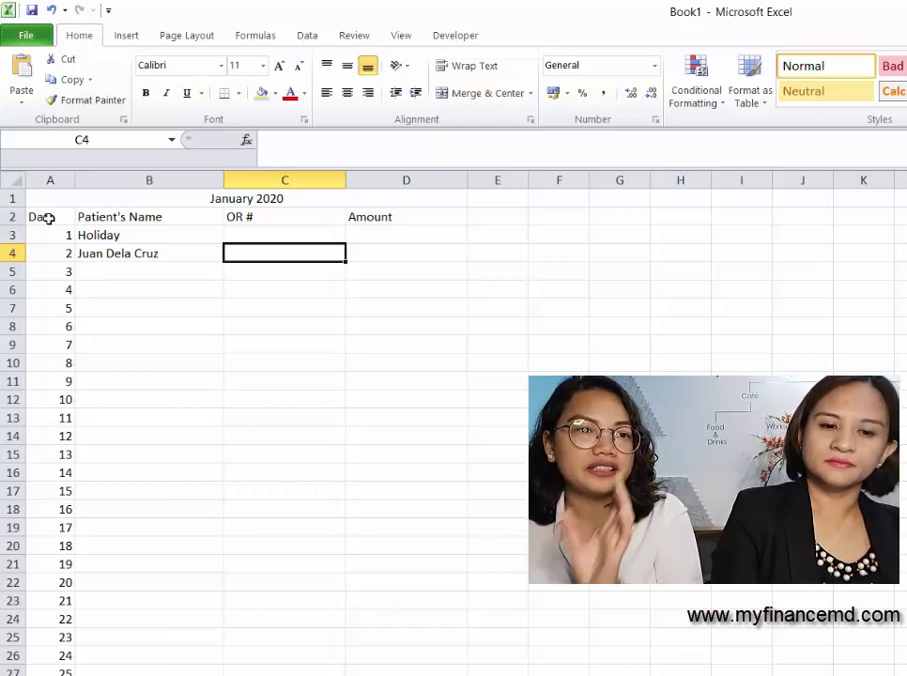
- Record OR number 001-010 in C4 and an amount of 5000.00 in D4 for the day 2 patient
text(001-)
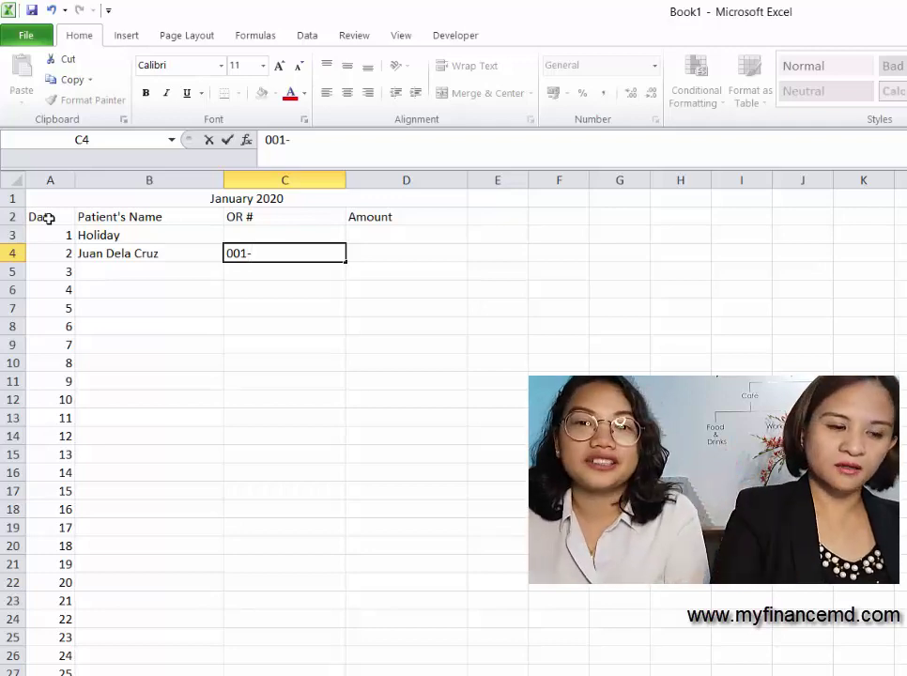
text(010)
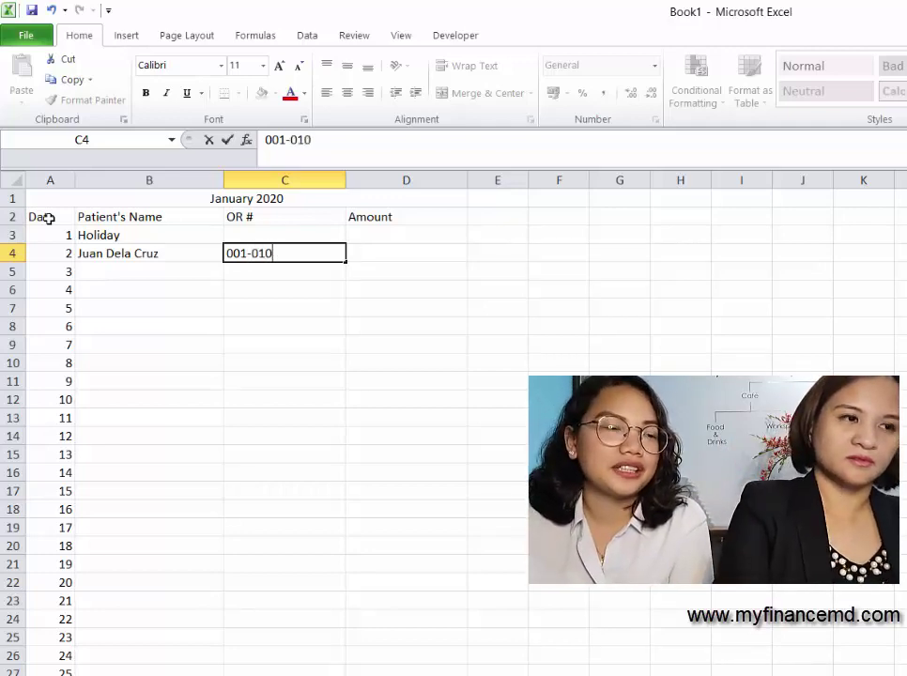
key(Tab)
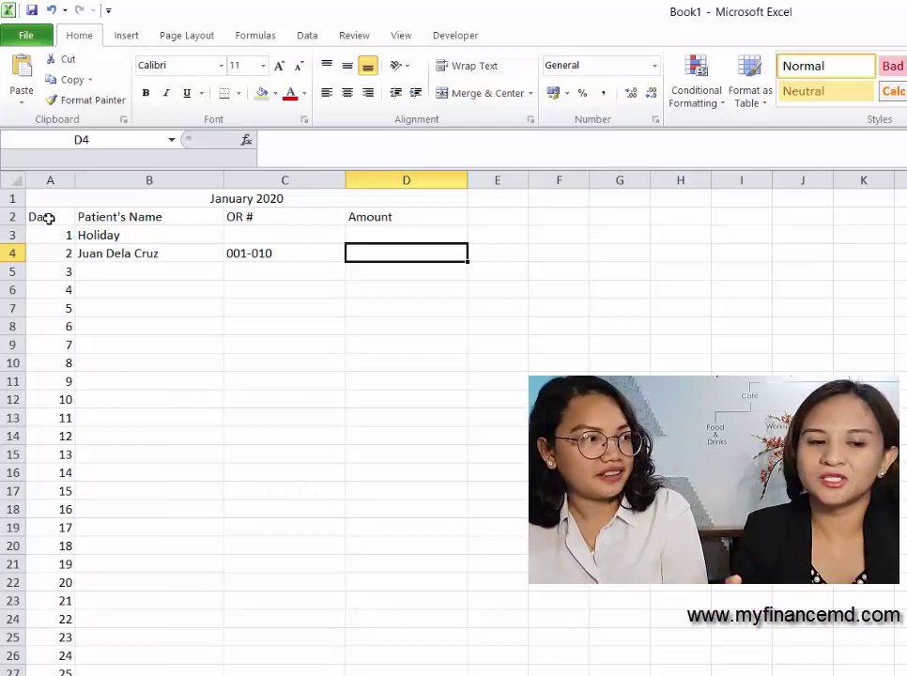
text(50)
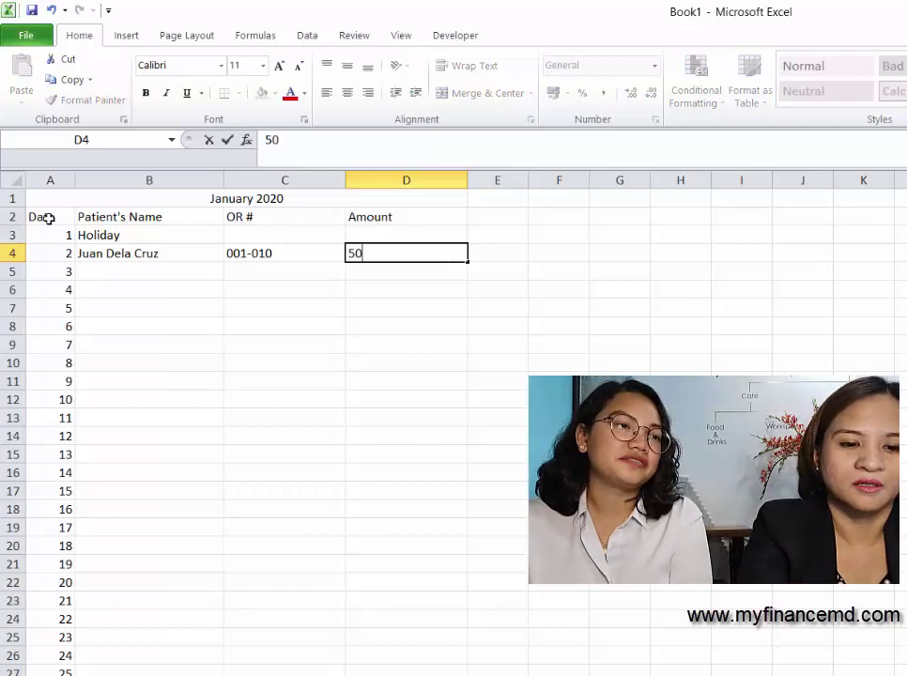
text(00.00)
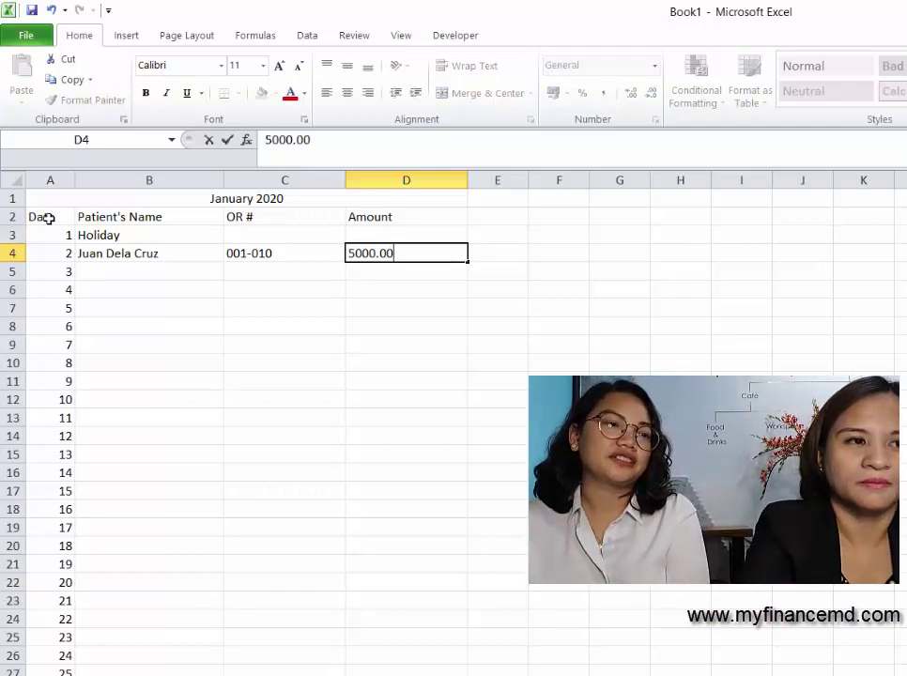
key(Return)
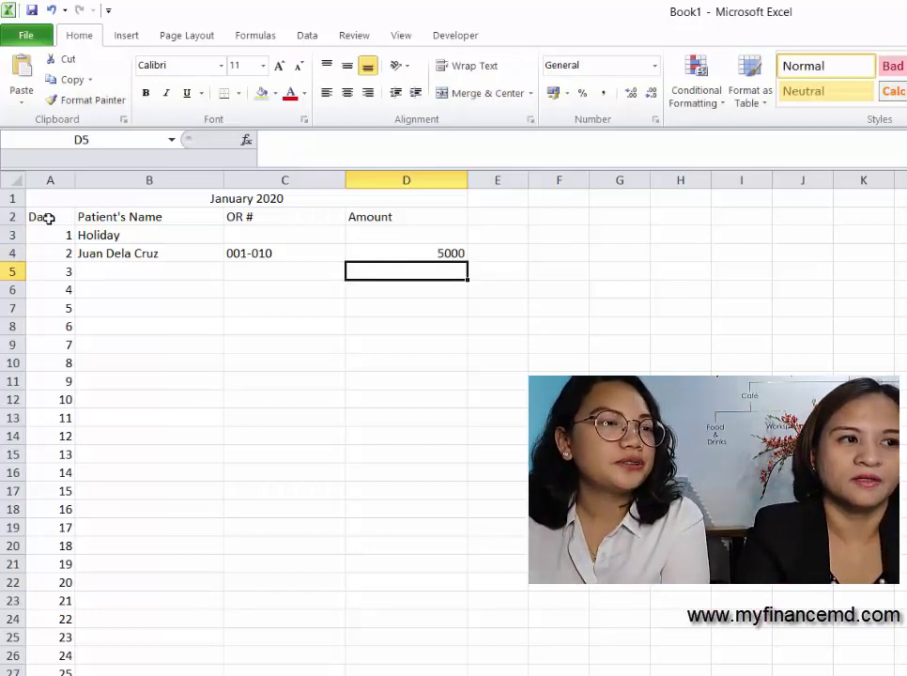
key(Left)
key(Left)
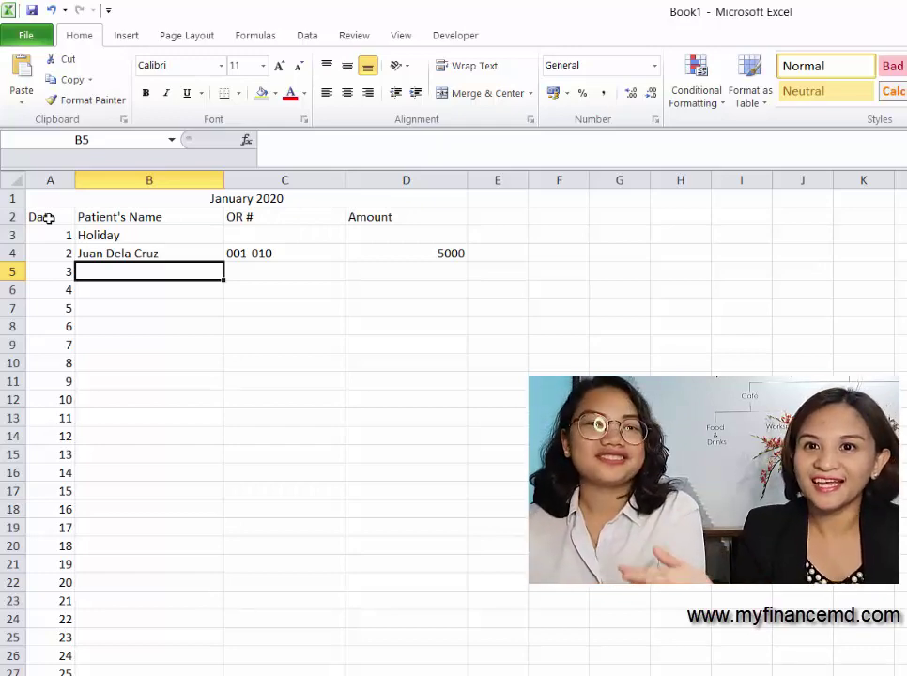
scroll(49, 218, down, 2)
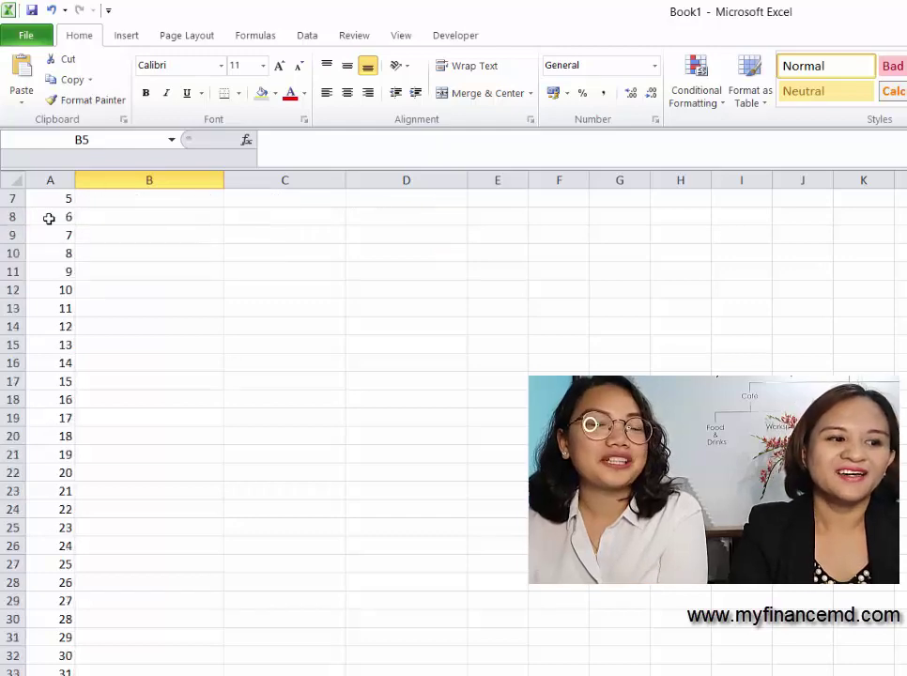
scroll(49, 218, up, 2)
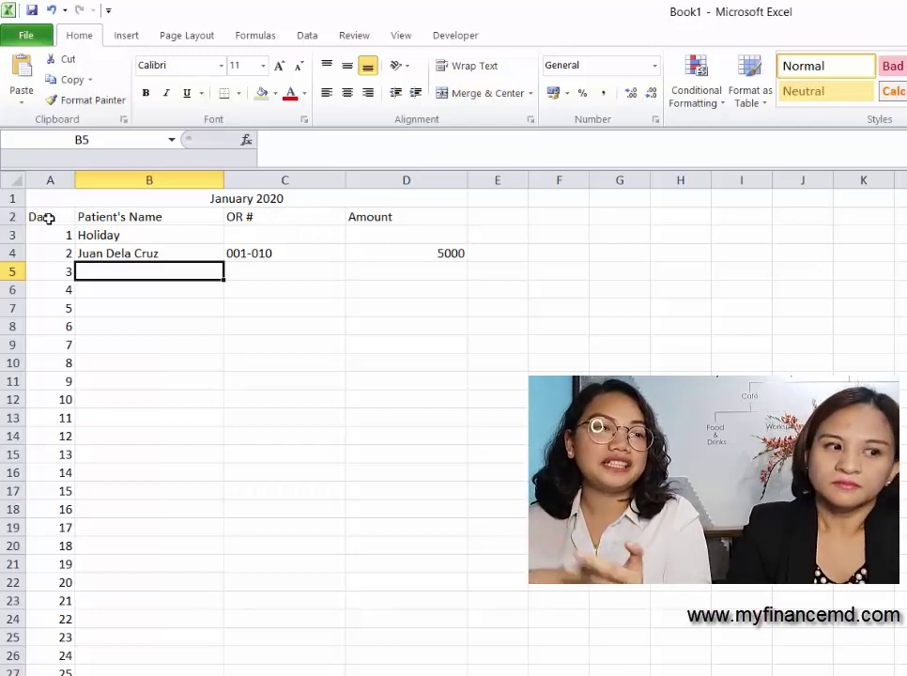
scroll(154, 560, down, 4)
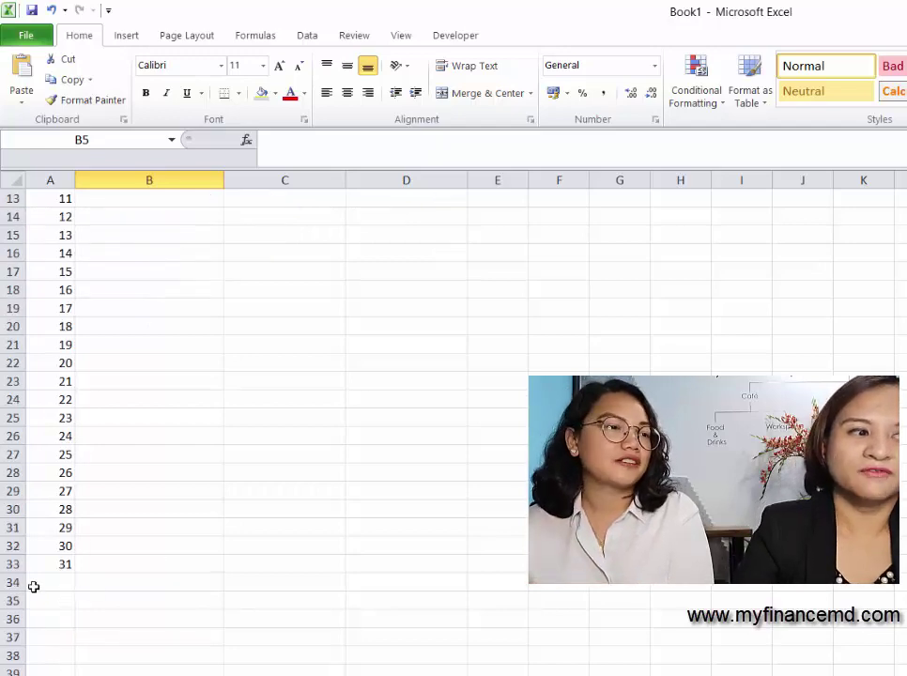
click(304, 603)
text(t)
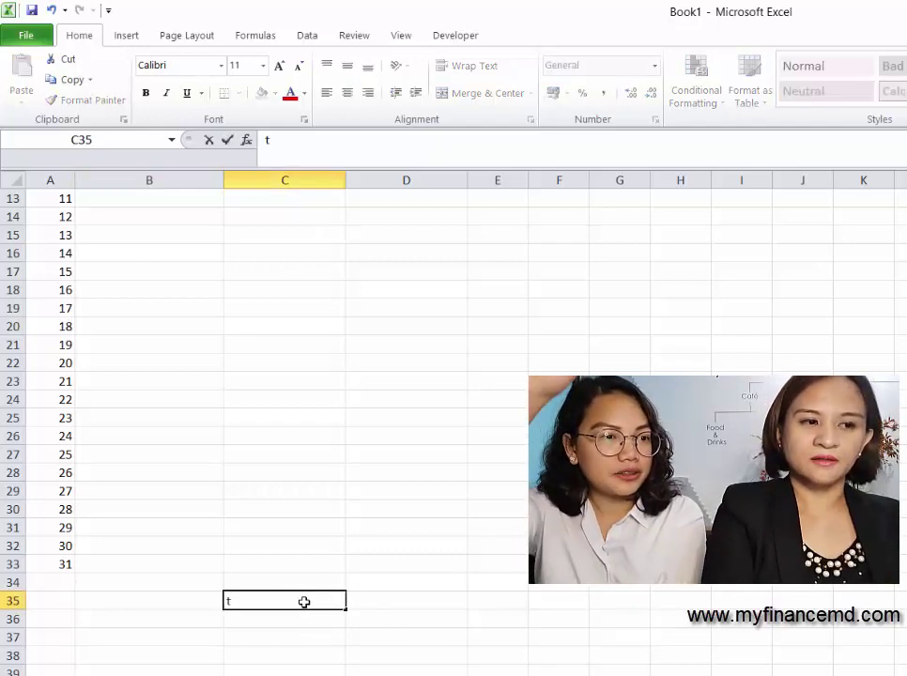
key(BackSpace)
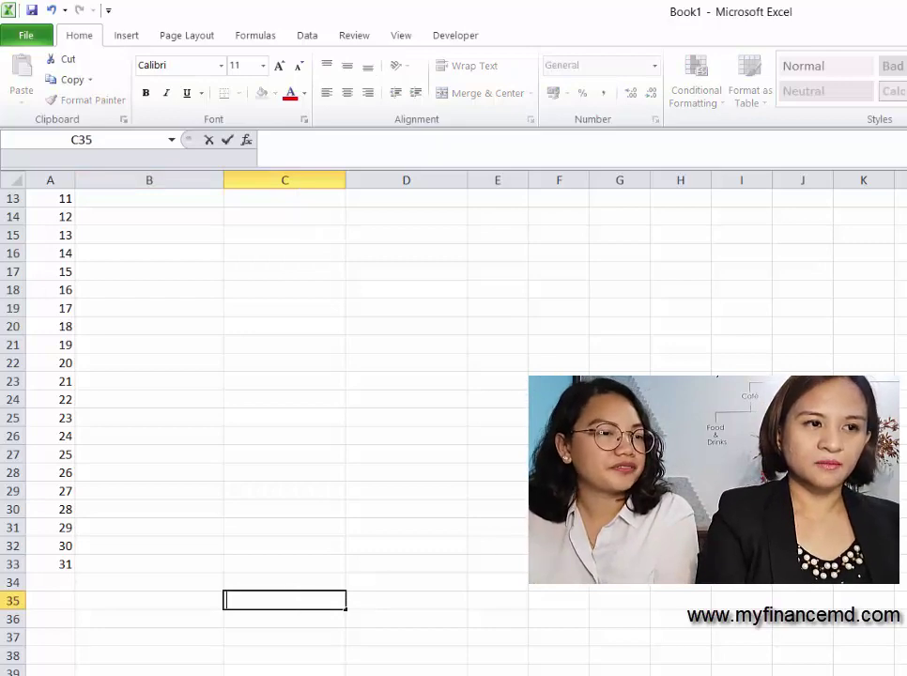
click(411, 561)
key(Right)
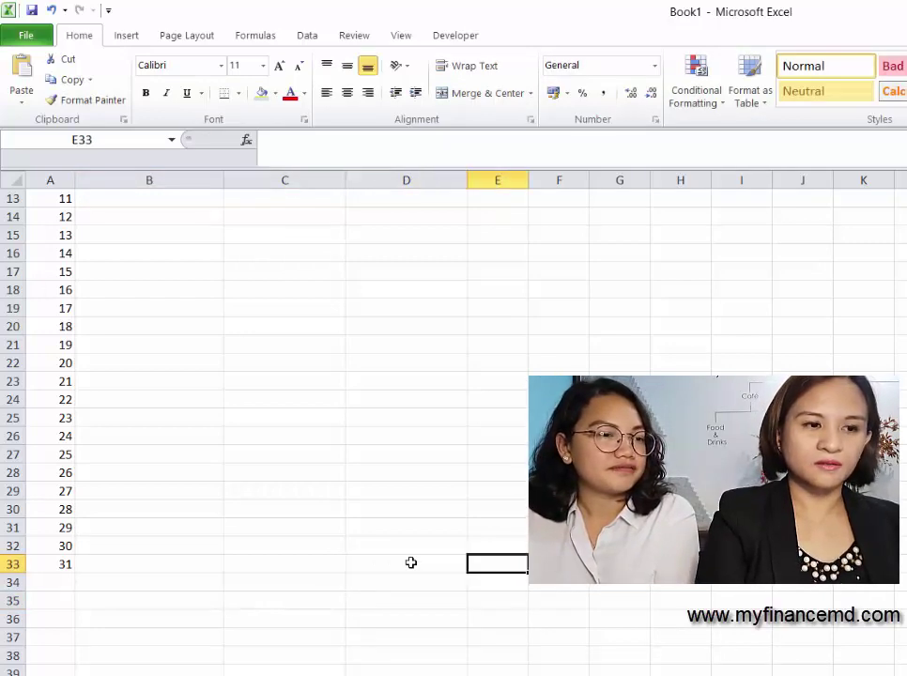
- Look through the Amount column from the header row to the first empty row below day 31
key(Left)
key(Up)
key(Up)
key(Up)
key(Up)
key(Up)
key(Up)
key(Up)
key(Up)
key(Up)
key(Up)
key(Up)
key(Up)
key(Up)
key(Up)
key(Up)
key(Up)
key(Up)
key(Up)
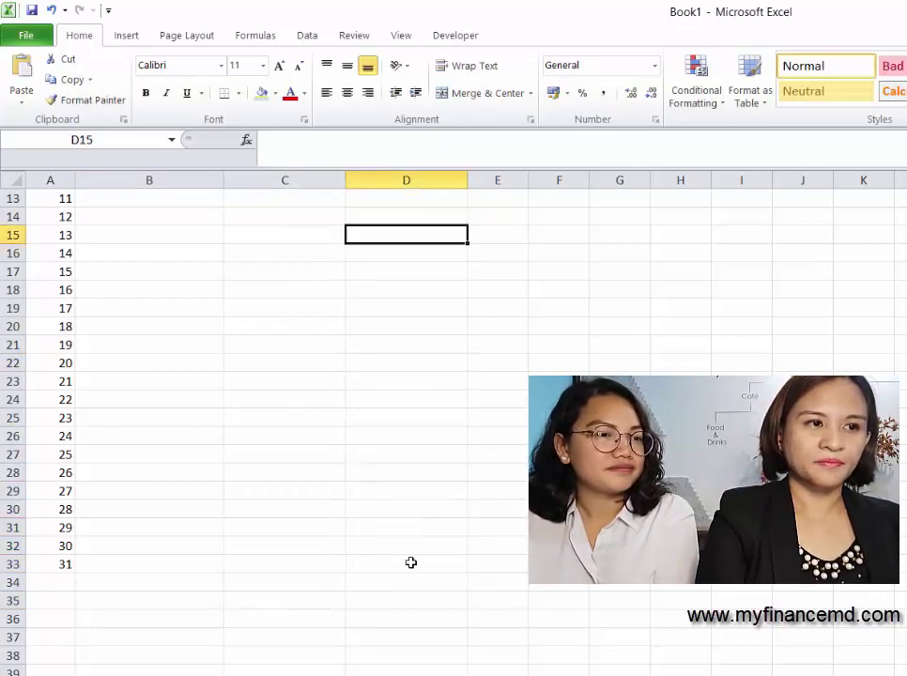
key(Up)
key(Up)
key(Up)
key(Up)
key(Up)
key(Up)
key(Up)
key(Up)
key(Up)
key(Up)
key(Up)
key(Up)
key(Up)
key(Down)
key(Down)
key(Down)
key(Down)
key(Down)
key(Down)
key(Down)
key(Down)
key(Down)
key(Down)
key(Down)
key(Down)
key(Down)
key(Down)
key(Down)
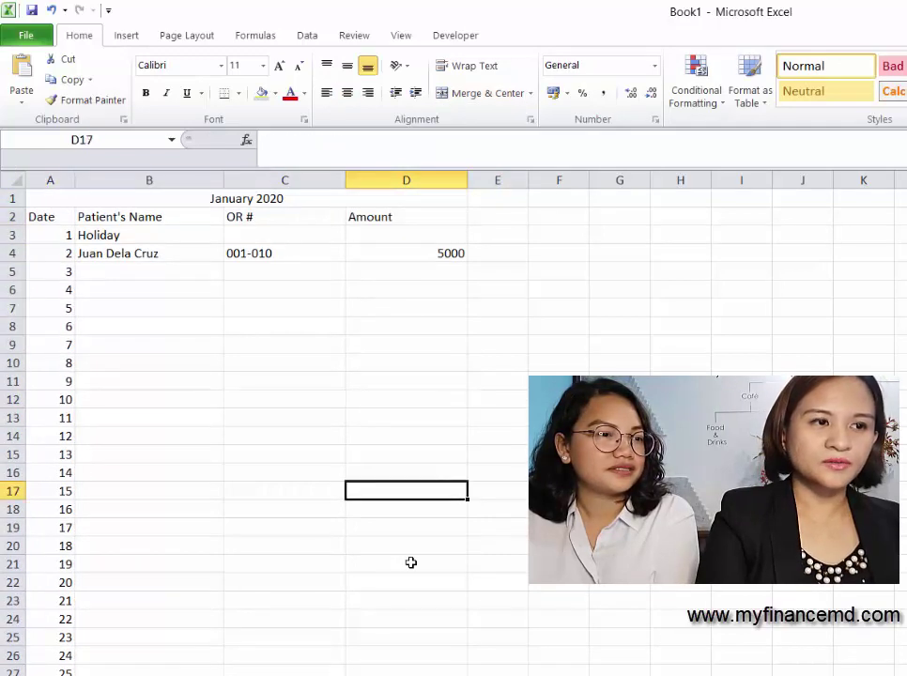
key(Down)
key(Down)
key(Down)
key(Down)
key(Down)
key(Down)
key(Down)
key(Down)
key(Down)
key(Down)
key(Down)
key(Down)
key(Down)
key(Down)
key(Down)
key(Down)
key(Down)
key(Down)
key(Down)
key(Down)
key(Up)
key(Up)
key(Up)
key(Up)
key(Up)
key(Up)
key(Up)
key(Up)
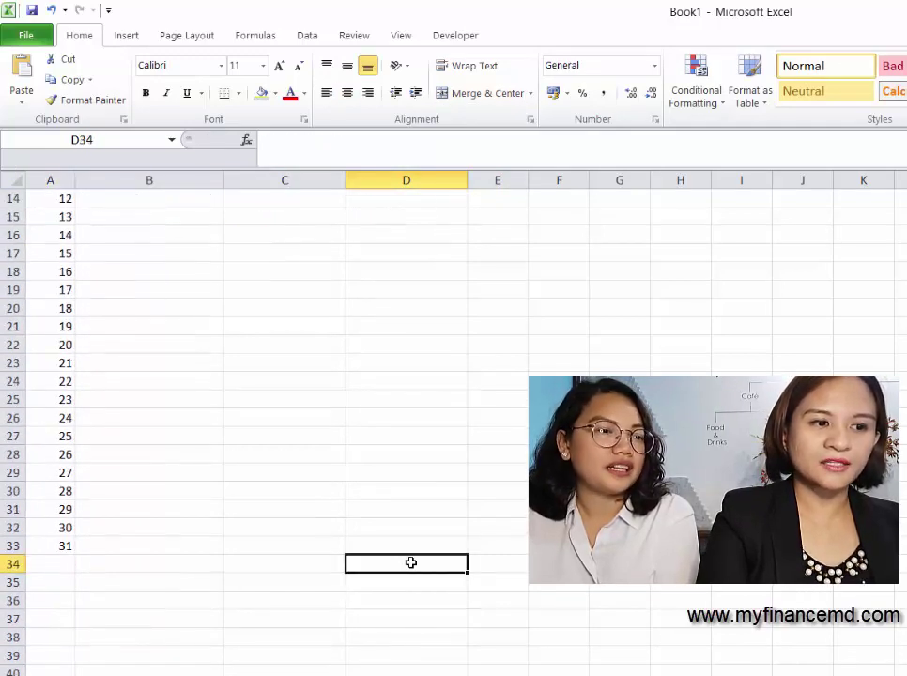
- Add the label Total in cell C34, directly below the row of day 31
key(Left)
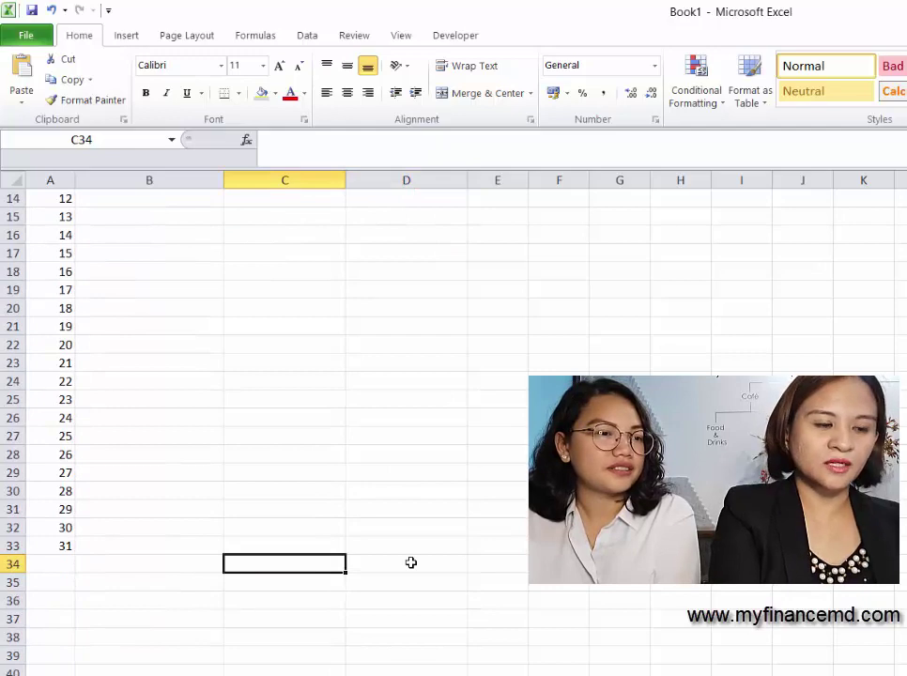
text(Total)
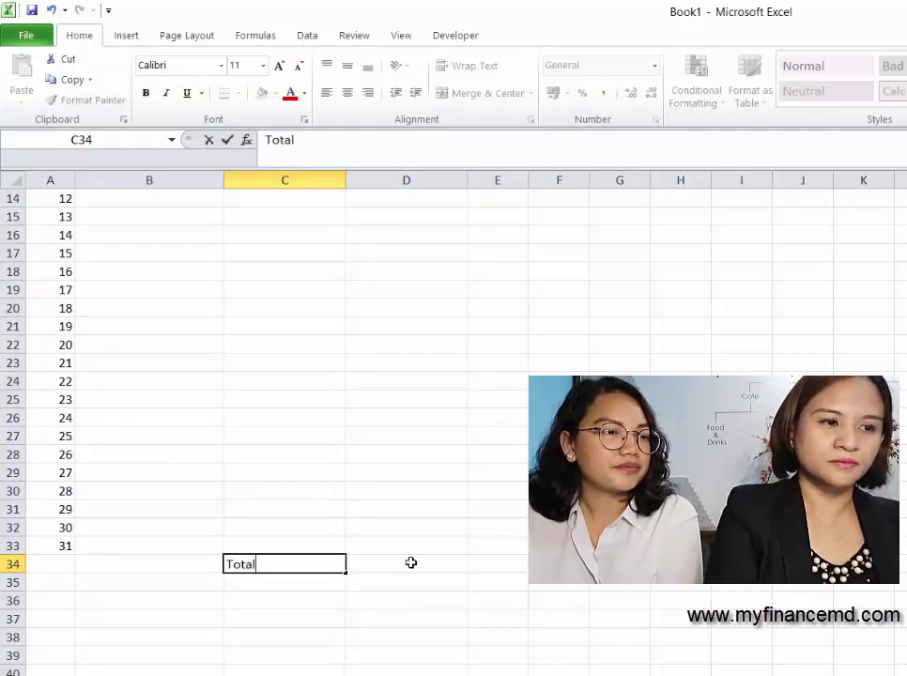
key(Tab)
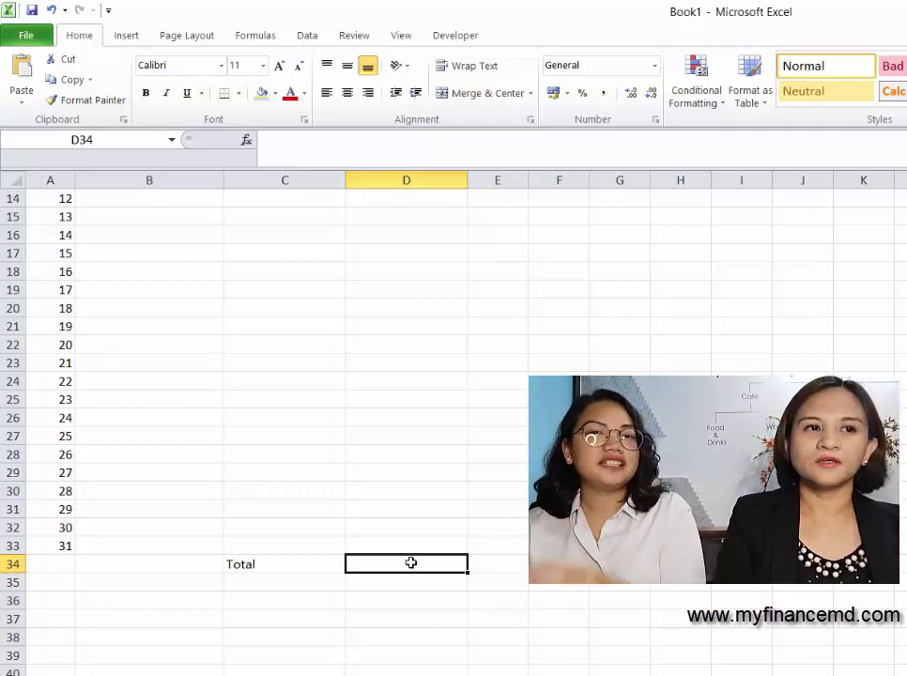
scroll(410, 562, up, 5)
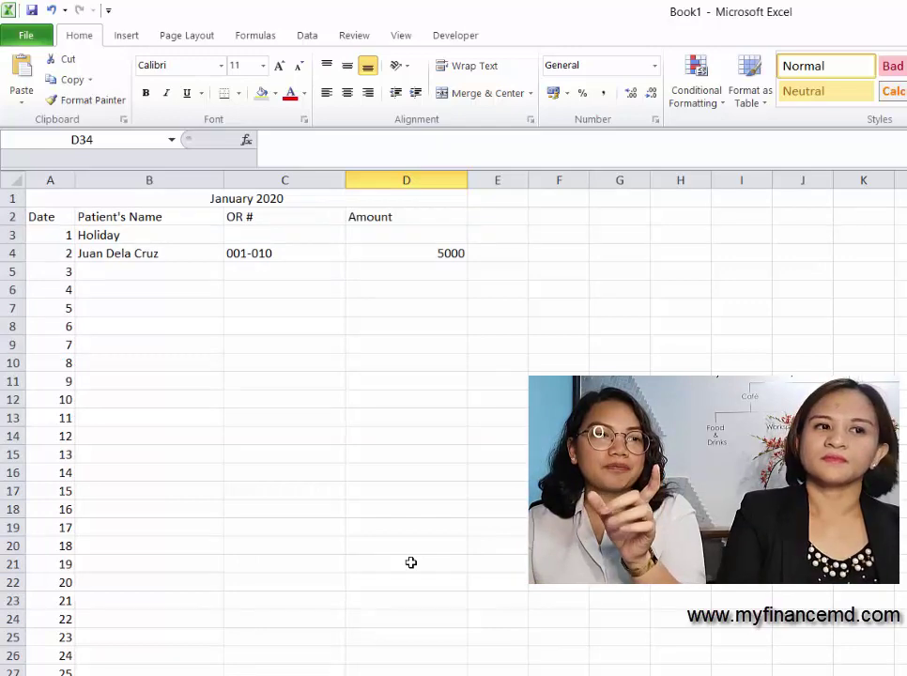